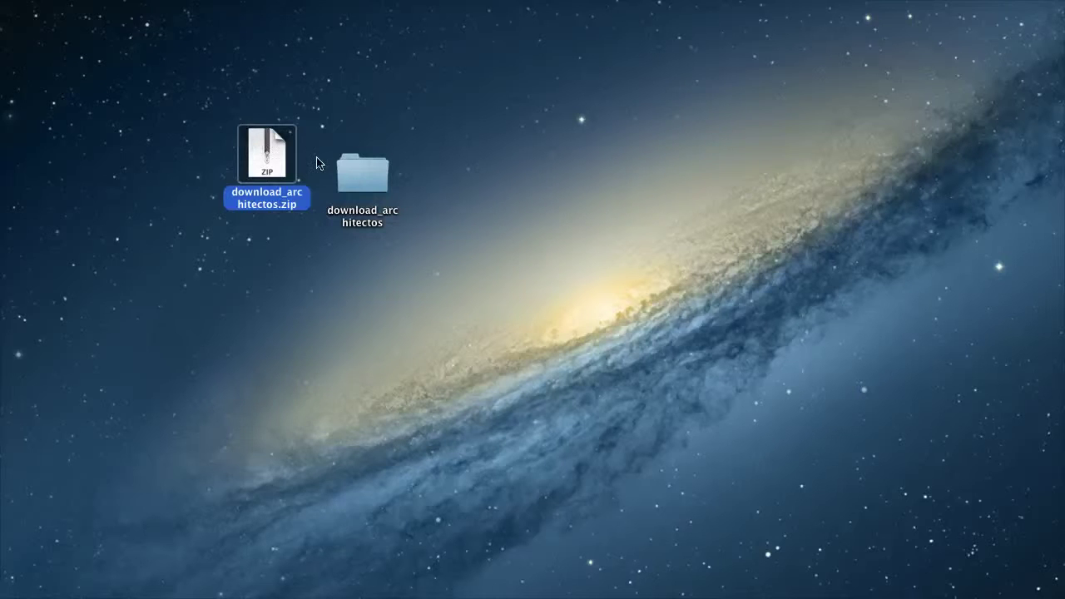
- Inspect the extracted download_architectos folder, locate the architectos.zip theme package in it, and close the folder
{"action": "double_click", "coordinate": [351, 171]}
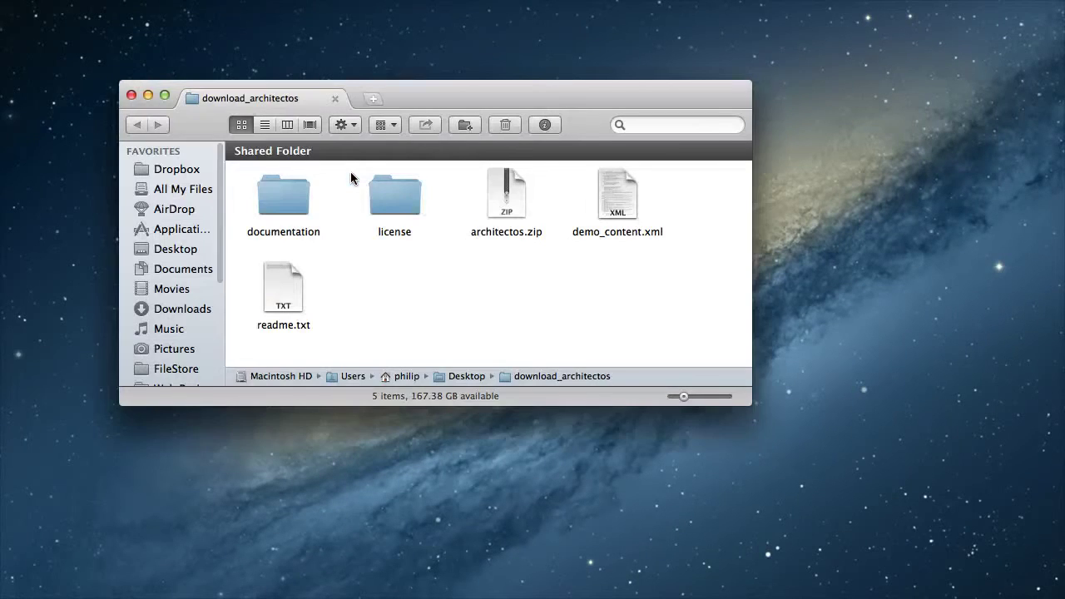
{"action": "left_click", "coordinate": [511, 200]}
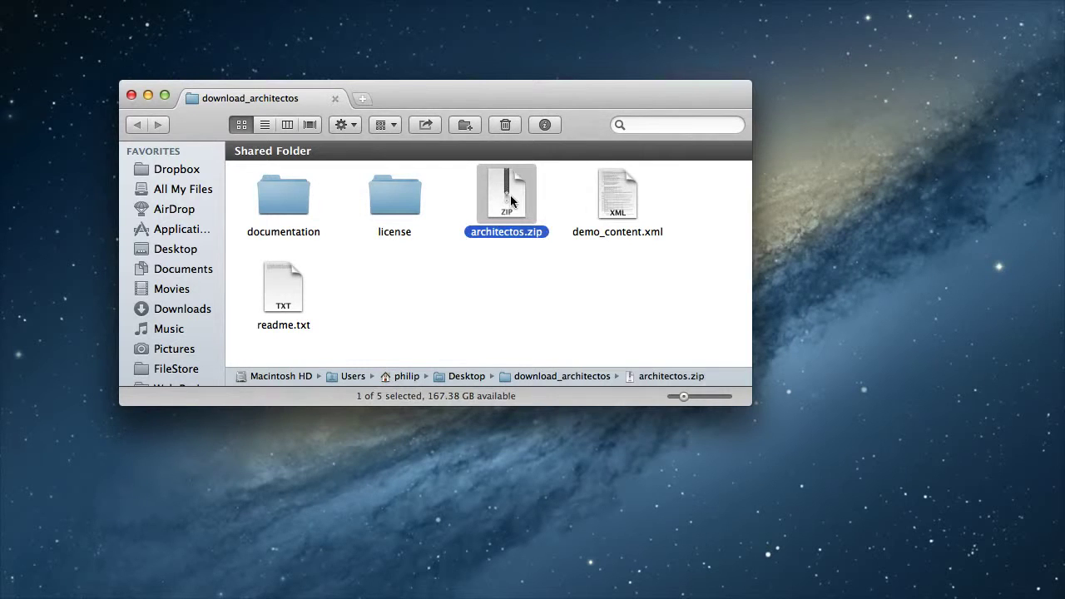
{"action": "left_click", "coordinate": [335, 99]}
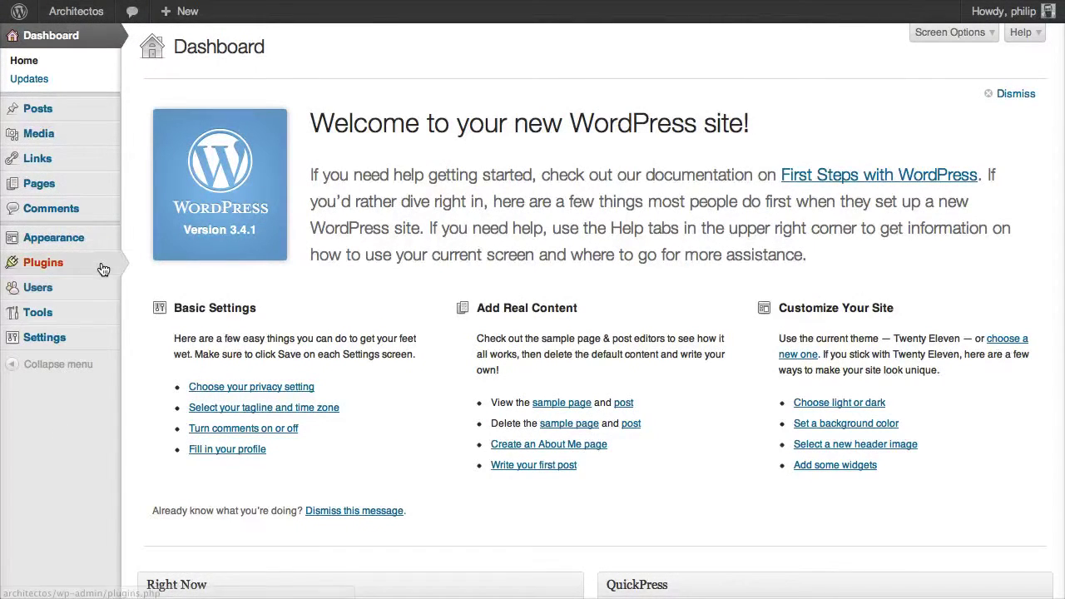
- Upload and install the theme from architectos.zip in the download_architectos folder, and activate it
{"action": "mouse_move", "coordinate": [75, 240]}
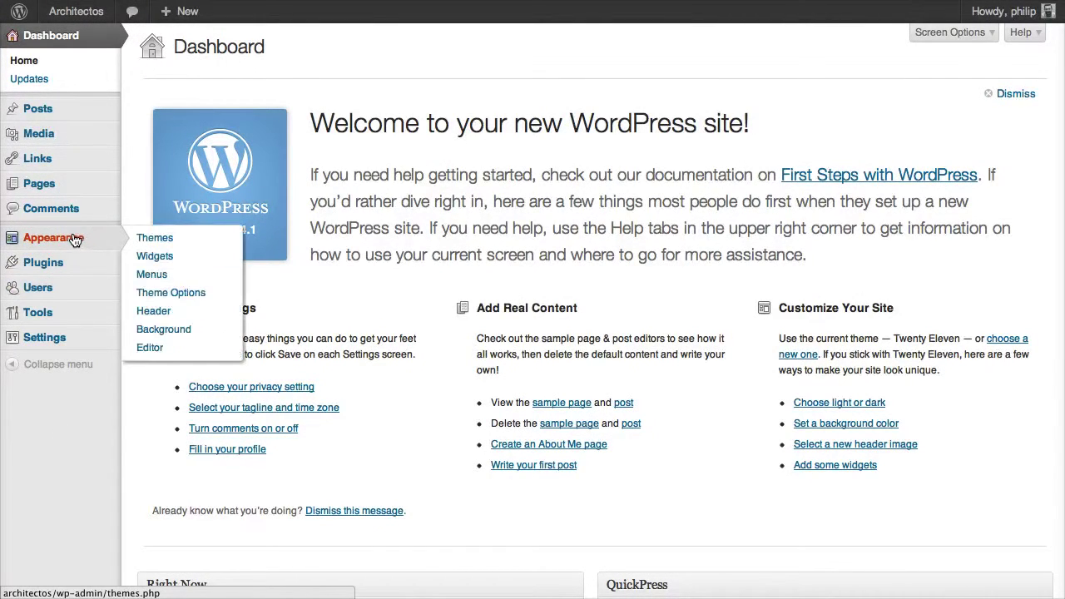
{"action": "left_click", "coordinate": [208, 244]}
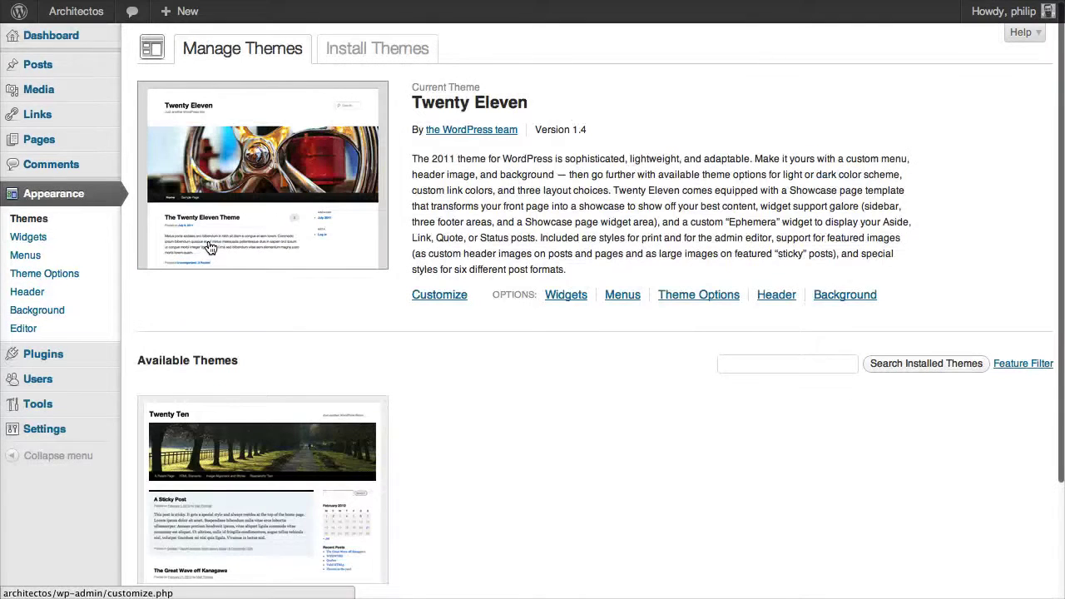
{"action": "left_click", "coordinate": [375, 54]}
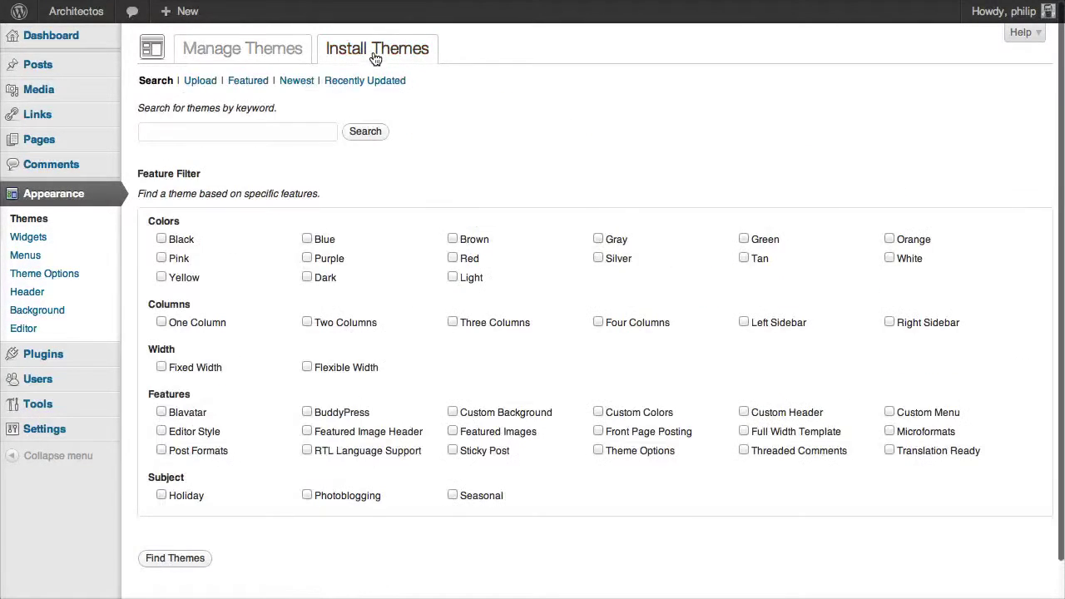
{"action": "left_click", "coordinate": [199, 84]}
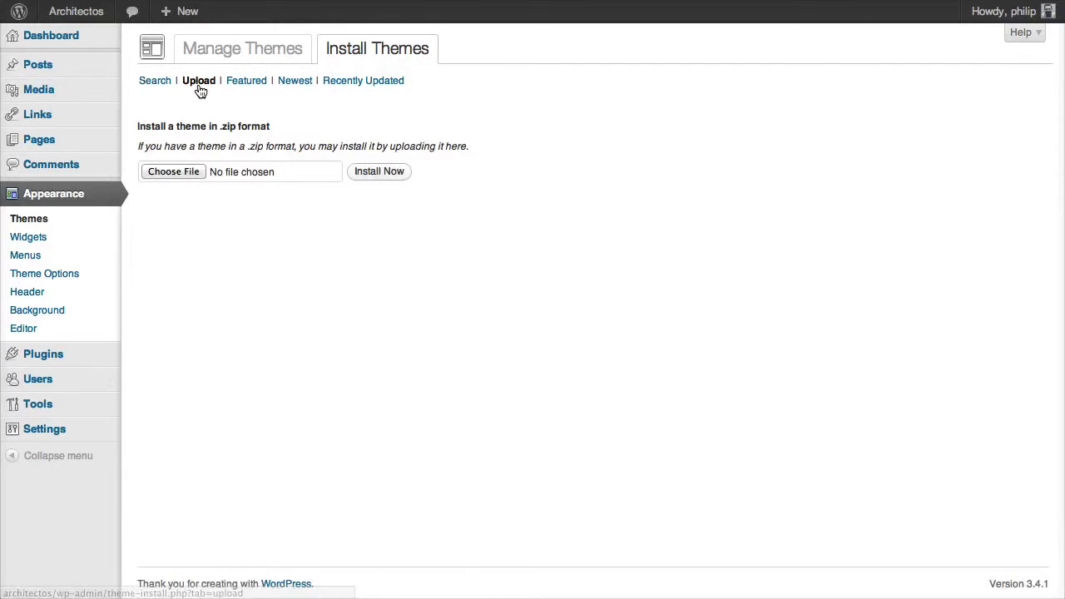
{"action": "left_click", "coordinate": [188, 178]}
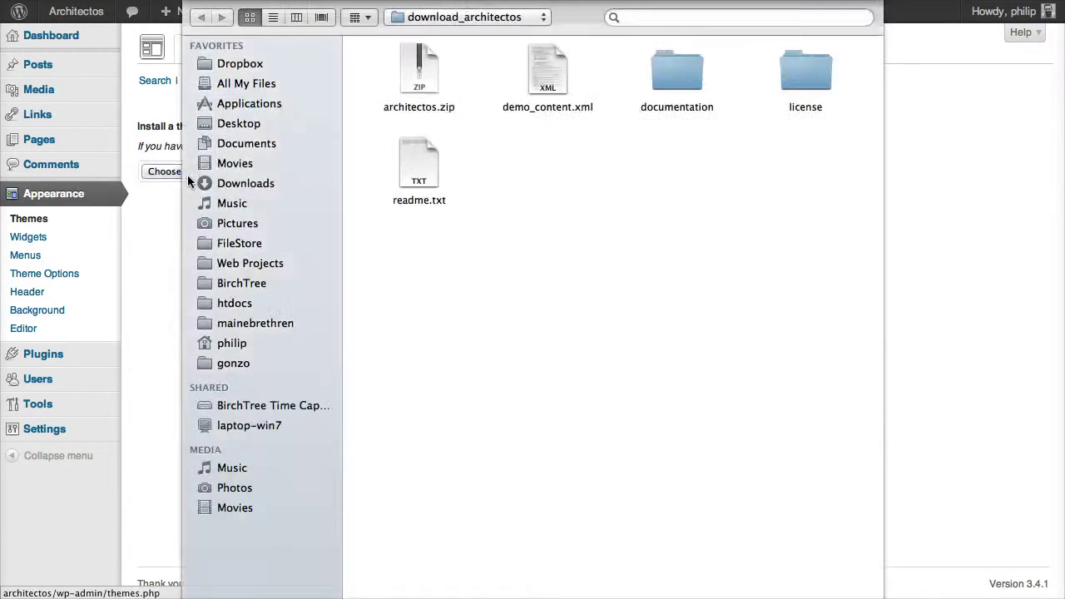
{"action": "left_click", "coordinate": [423, 74]}
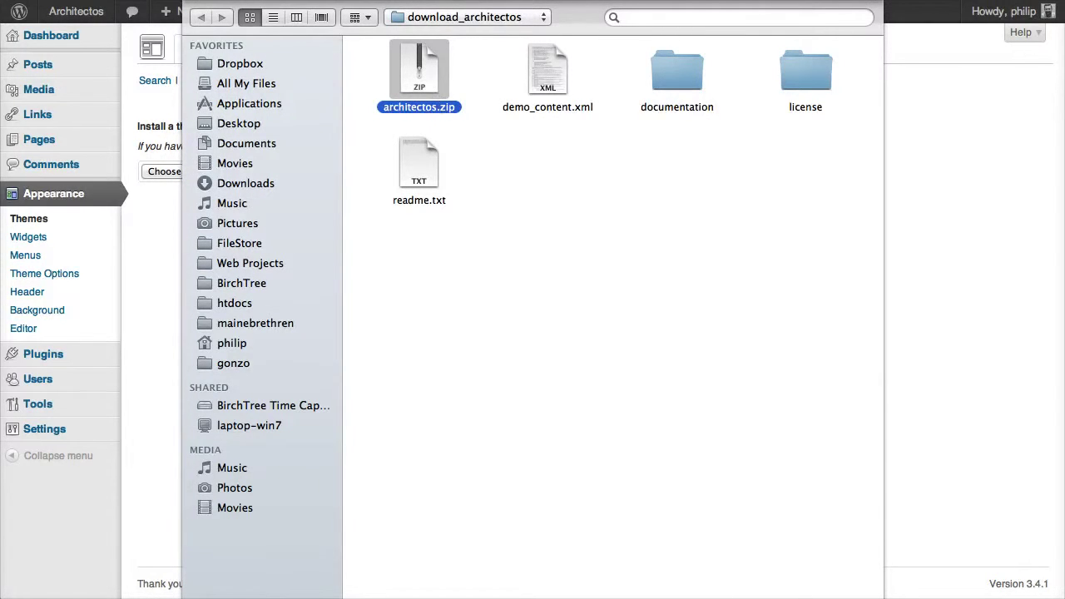
{"action": "key", "text": "Return"}
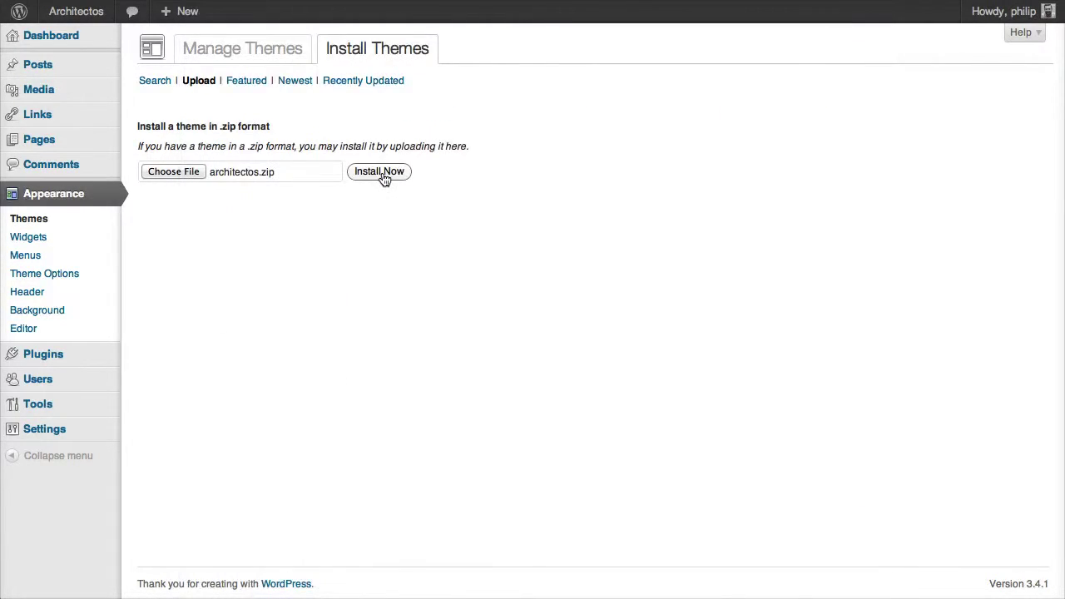
{"action": "left_click", "coordinate": [384, 176]}
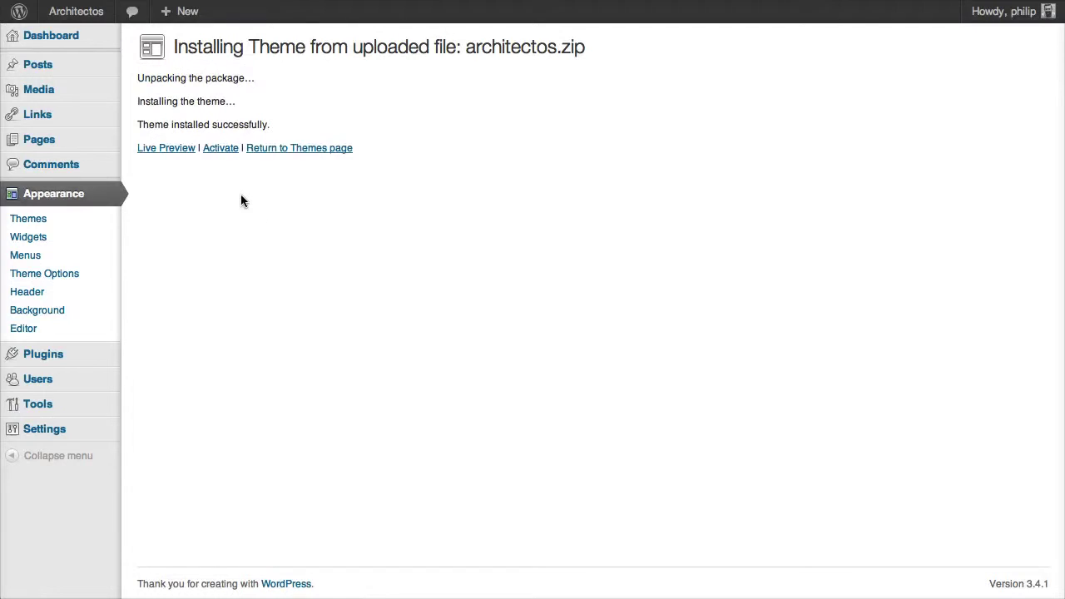
{"action": "left_click", "coordinate": [218, 155]}
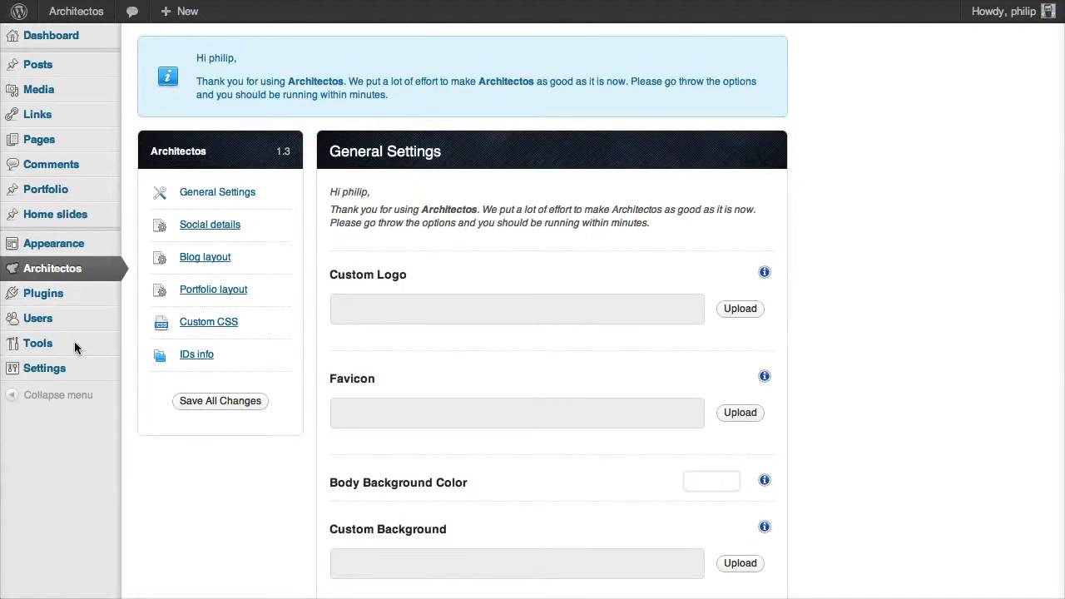
- Install the WordPress importer plugin for bringing in export files, then activate and run it
{"action": "mouse_move", "coordinate": [68, 348]}
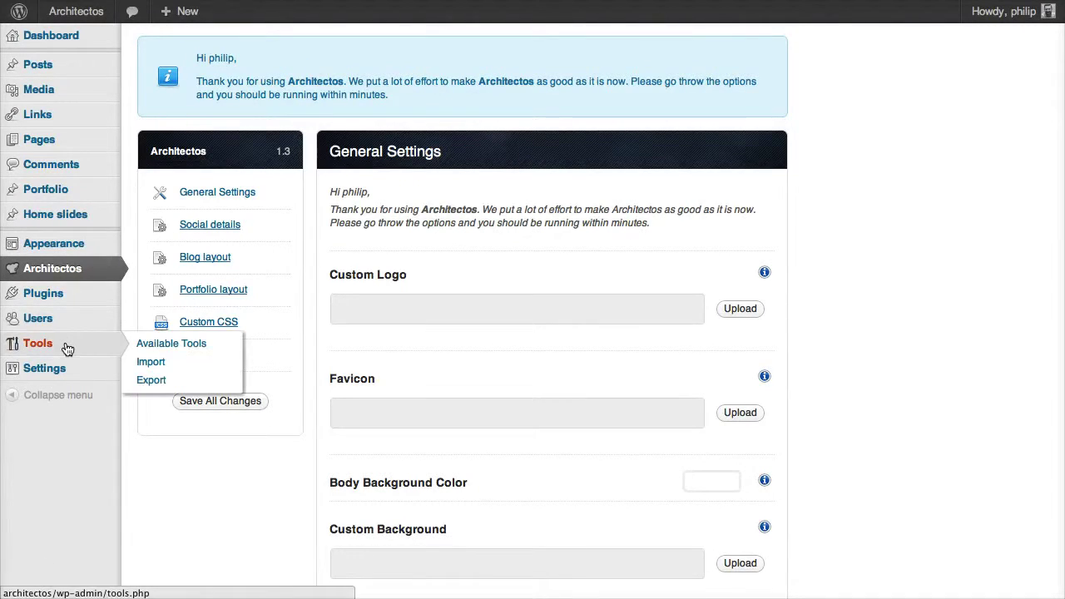
{"action": "left_click", "coordinate": [184, 369]}
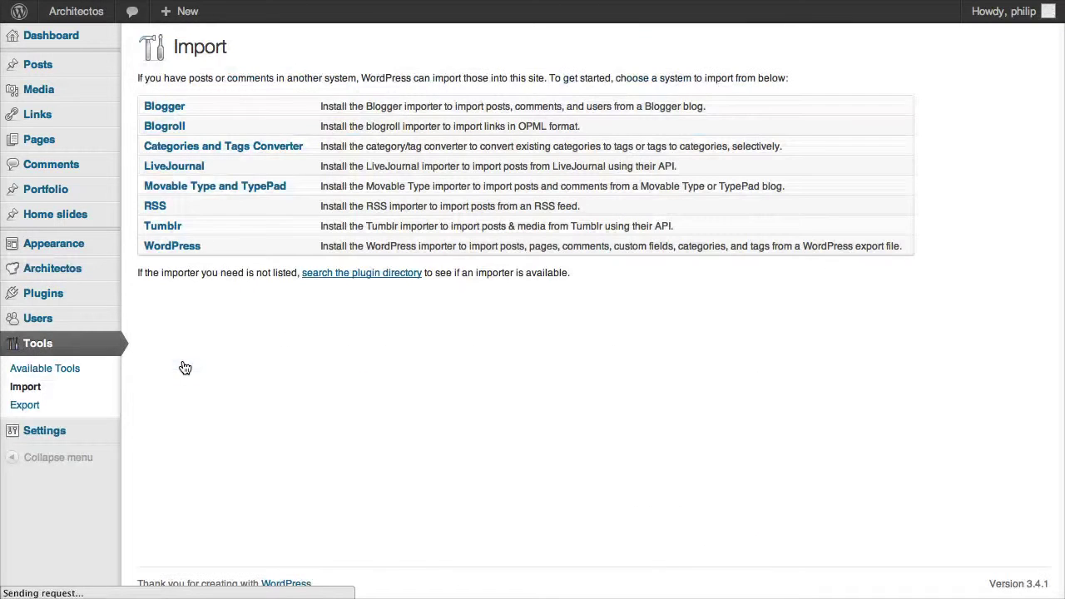
{"action": "left_click", "coordinate": [176, 248]}
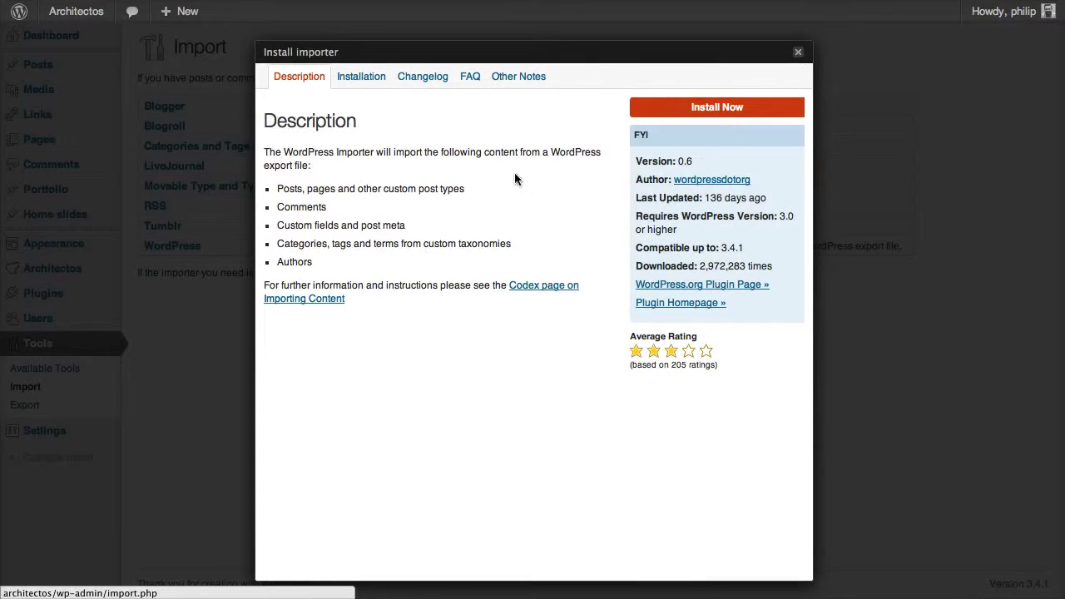
{"action": "left_click", "coordinate": [725, 118]}
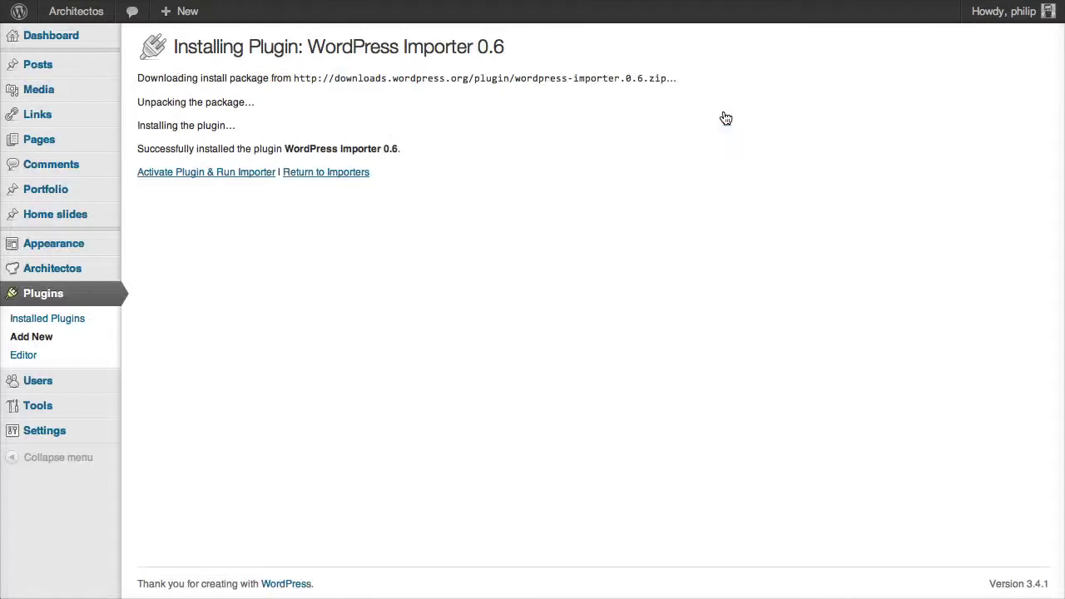
{"action": "left_click", "coordinate": [182, 175]}
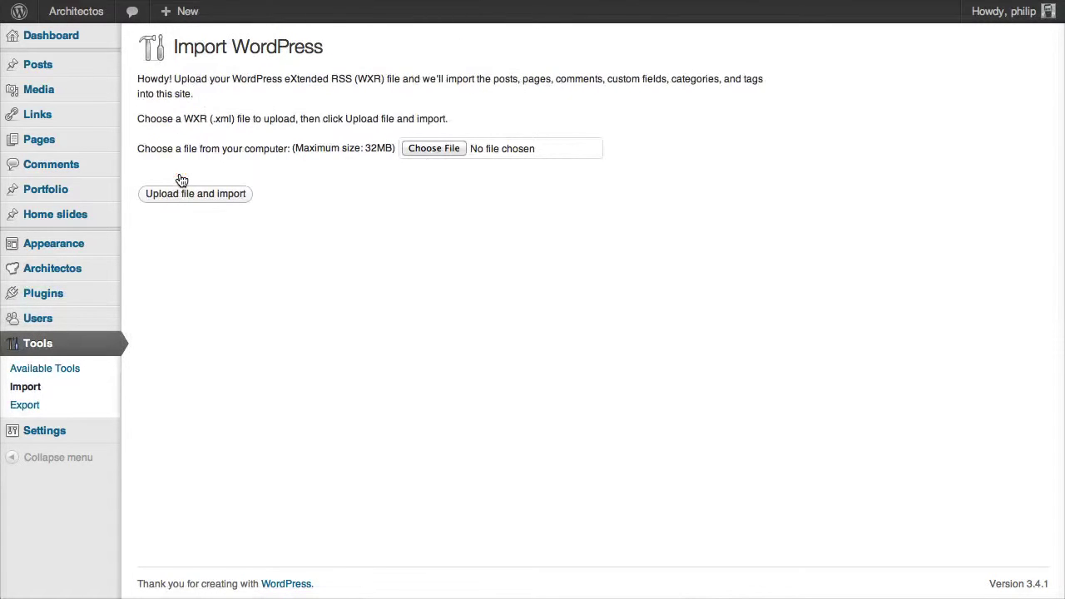
- Choose demo_content.xml from the download_architectos folder and upload it for import
{"action": "left_click", "coordinate": [445, 149]}
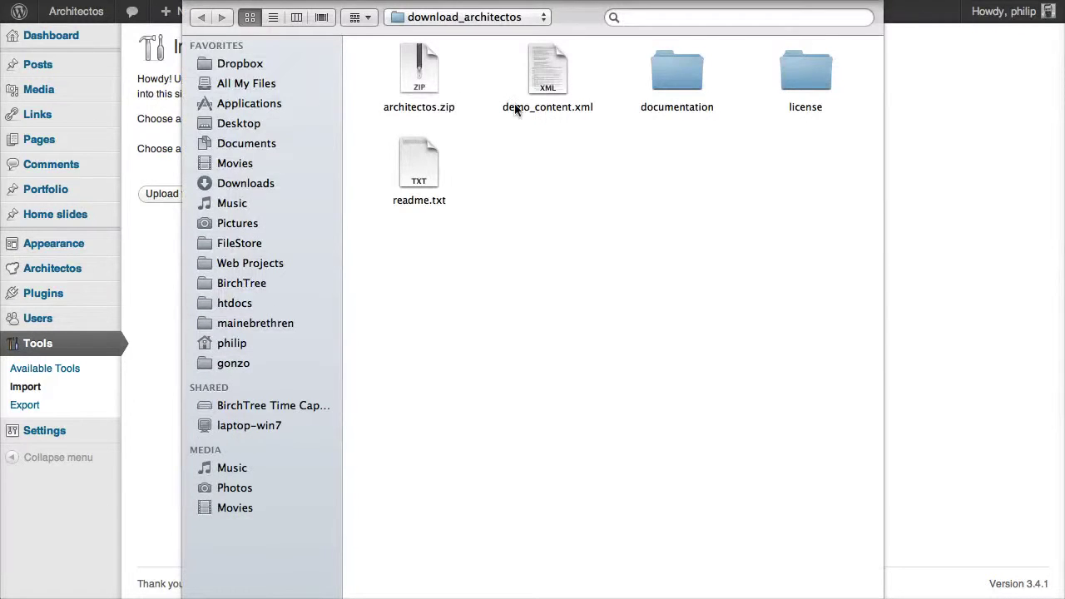
{"action": "left_click", "coordinate": [556, 83]}
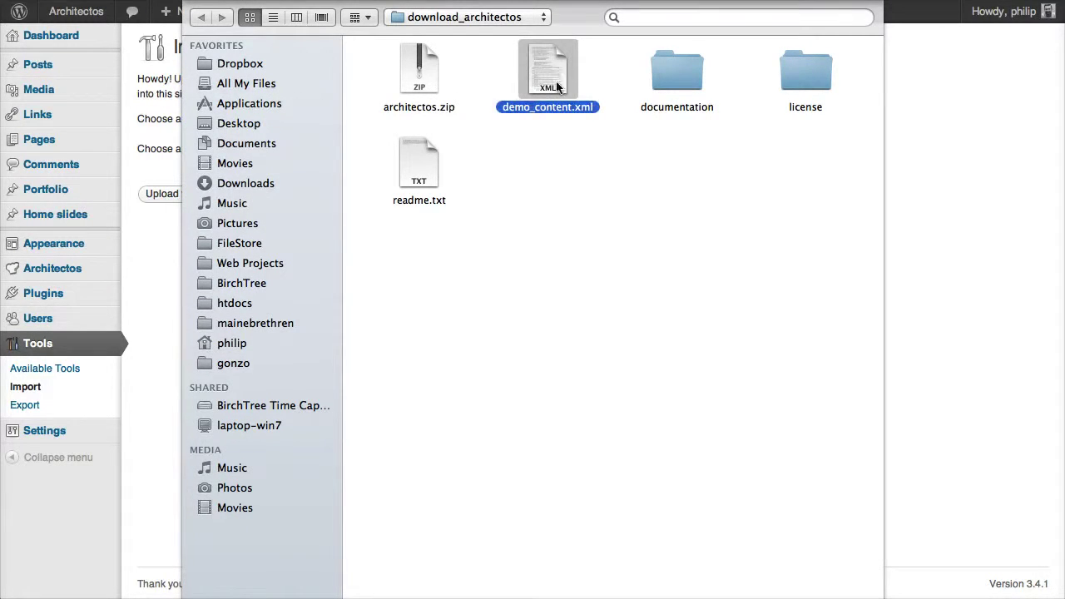
{"action": "key", "text": "Return"}
{"action": "left_click", "coordinate": [191, 198]}
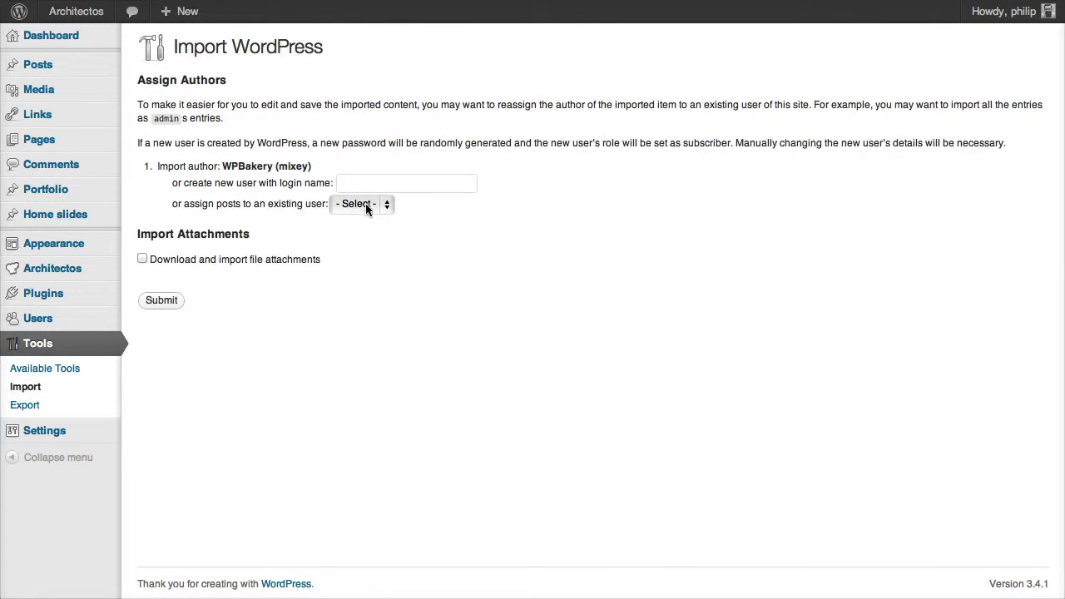
- Assign the imported author's posts to the existing site user, include file attachments, and submit the import
{"action": "left_click", "coordinate": [387, 206]}
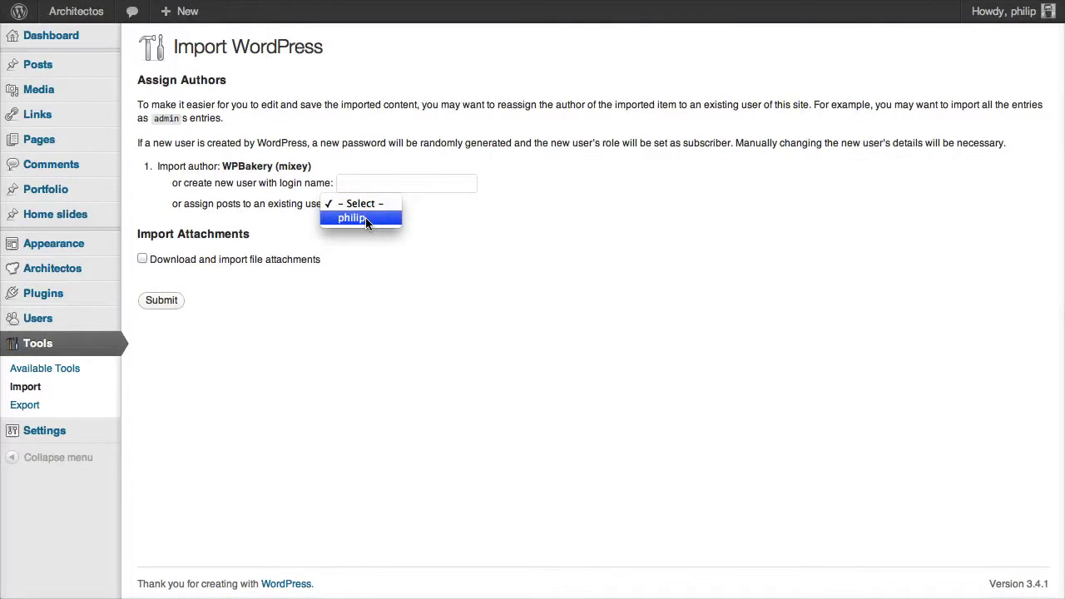
{"action": "left_click", "coordinate": [365, 218]}
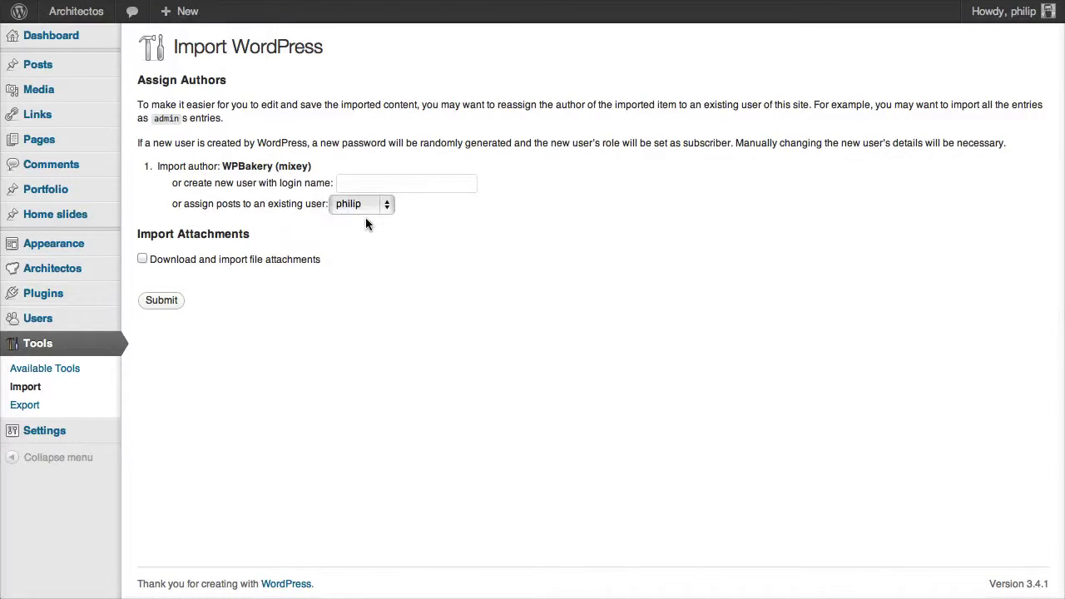
{"action": "left_click", "coordinate": [142, 260]}
{"action": "left_click", "coordinate": [165, 303]}
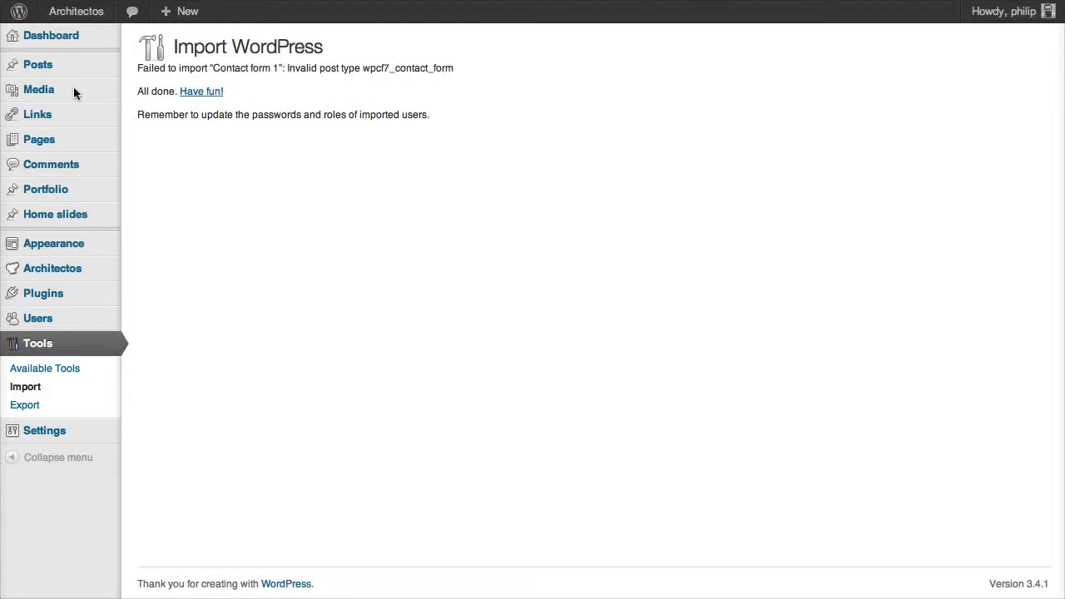
- Review the imported demo content in the lists of posts, pages and home slides
{"action": "left_click", "coordinate": [45, 72]}
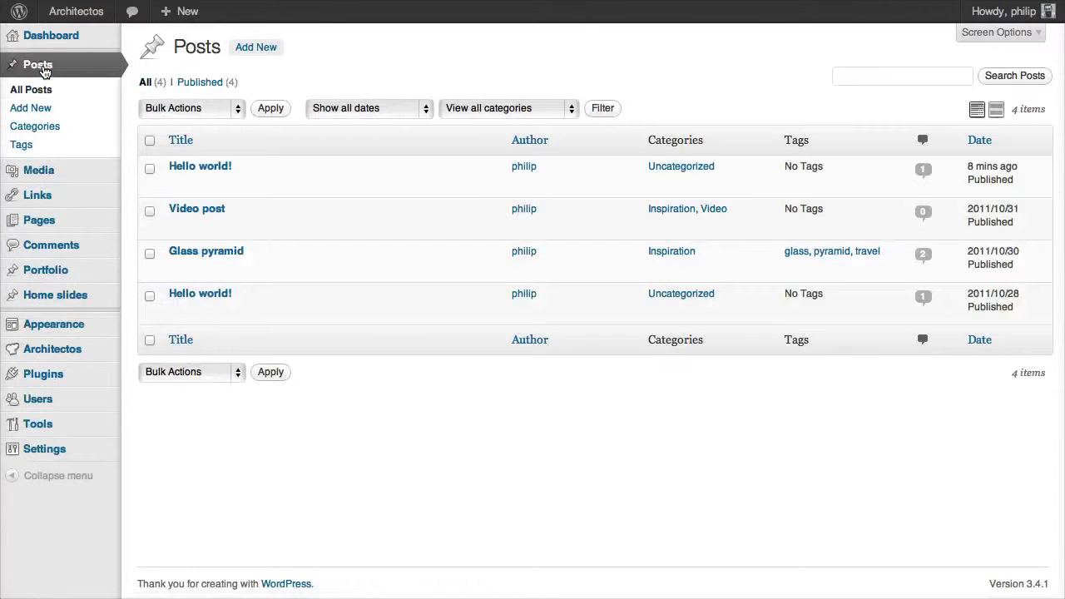
{"action": "left_click", "coordinate": [41, 231]}
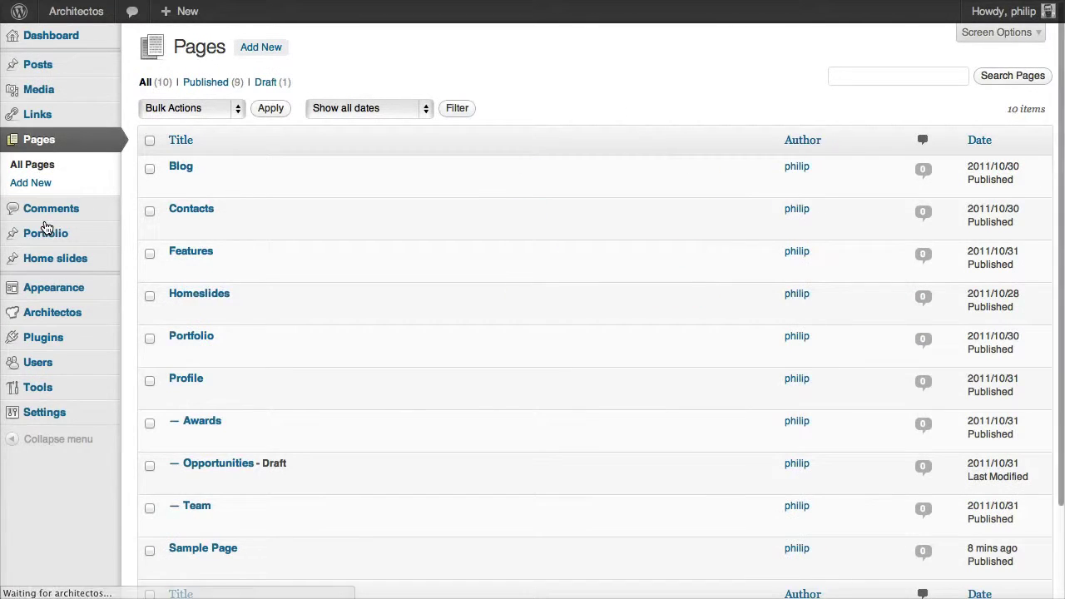
{"action": "left_click", "coordinate": [43, 268]}
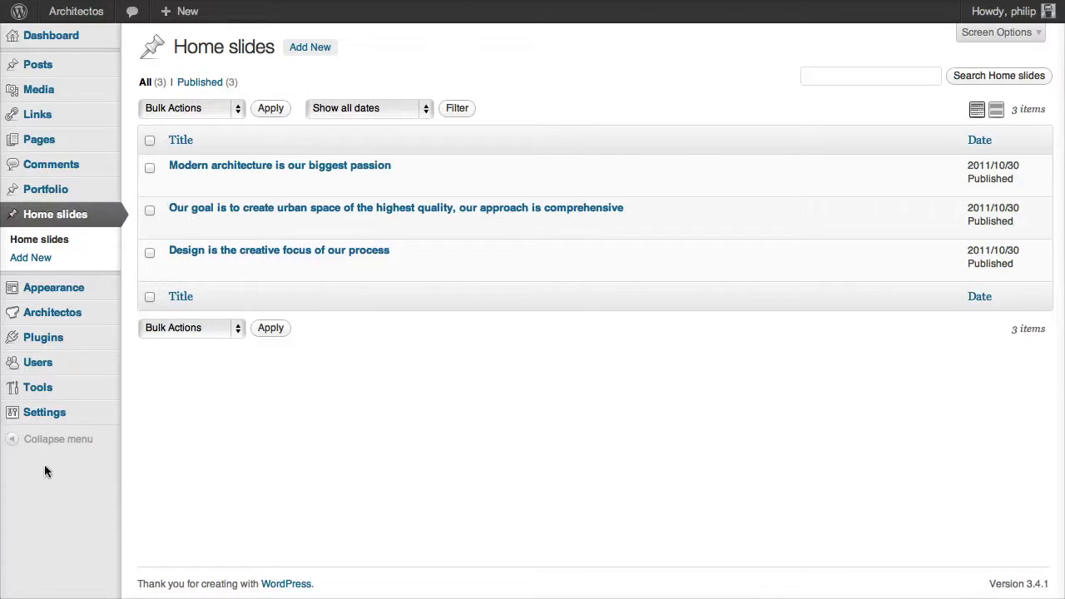
- In the reading settings, use Homeslides as the static front page and Blog as the posts page, save, and reload the site's front page
{"action": "mouse_move", "coordinate": [48, 423]}
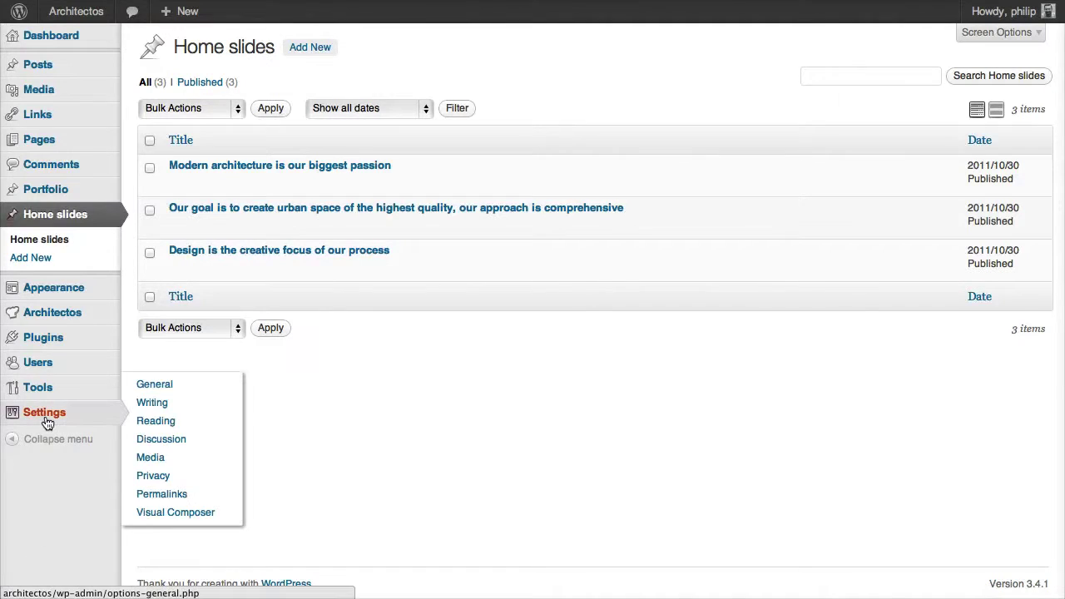
{"action": "left_click", "coordinate": [202, 425]}
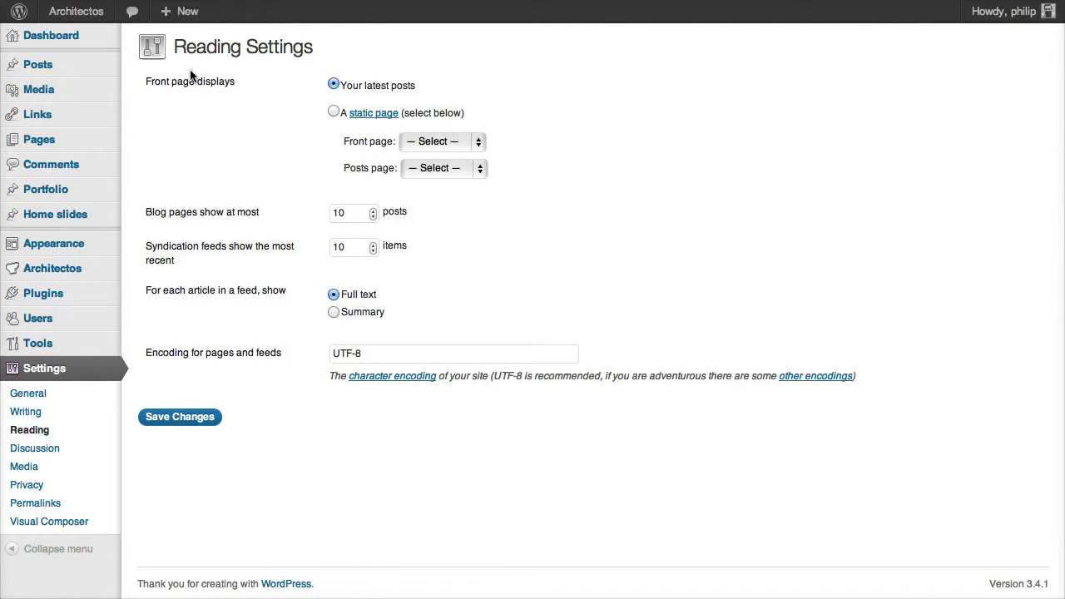
{"action": "left_click", "coordinate": [333, 112]}
{"action": "left_click", "coordinate": [416, 143]}
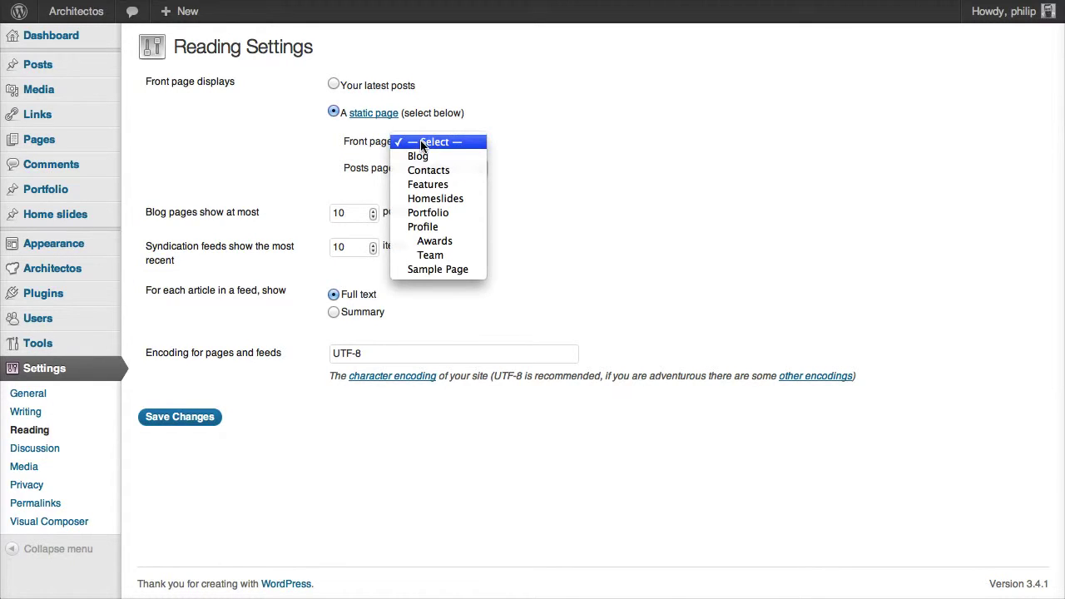
{"action": "left_click", "coordinate": [466, 199]}
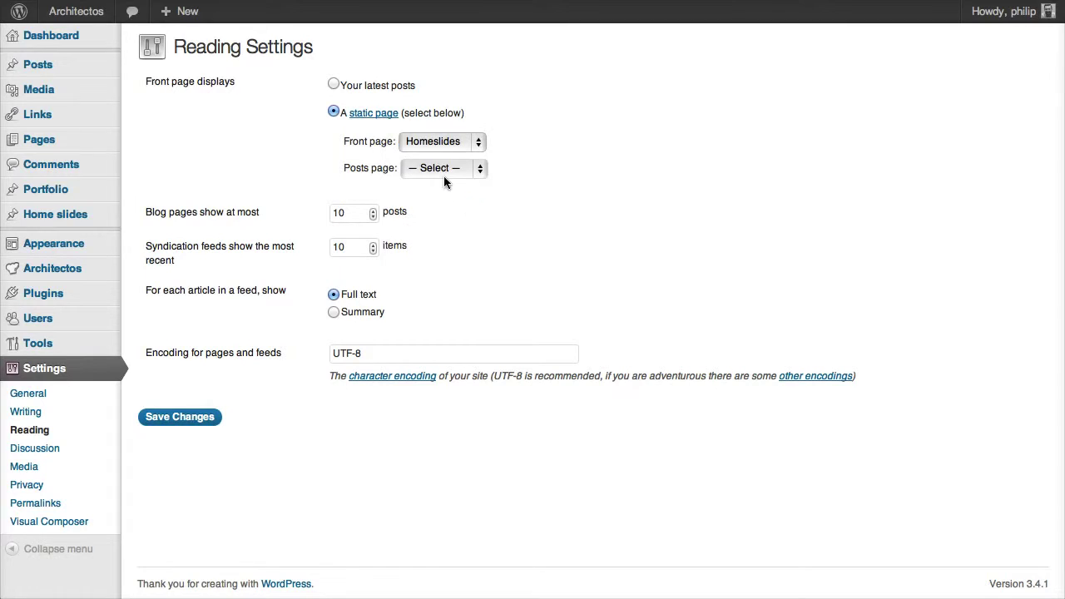
{"action": "left_click", "coordinate": [440, 170]}
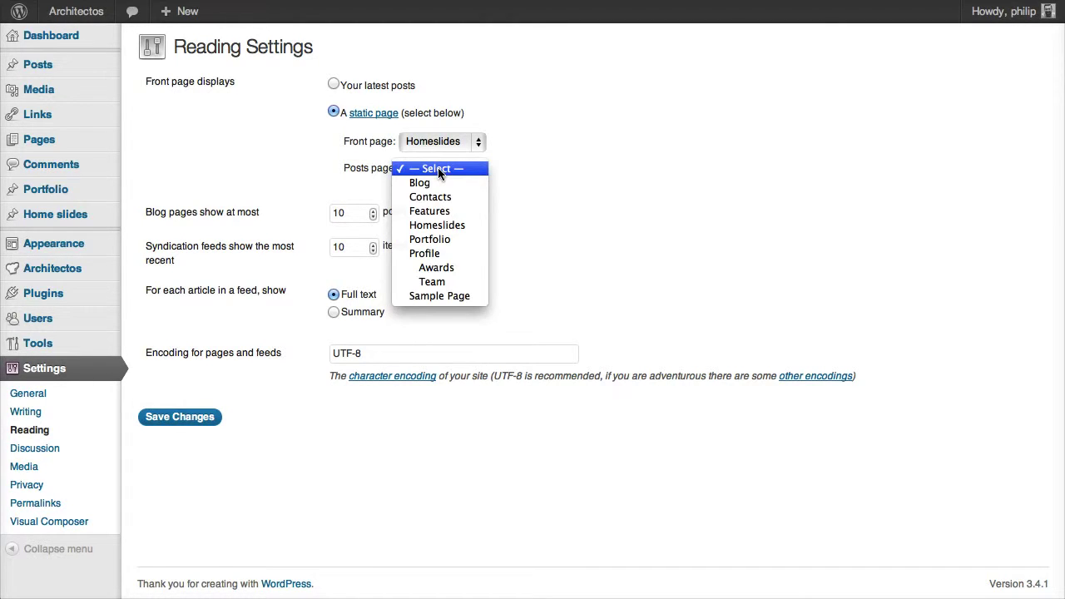
{"action": "left_click", "coordinate": [439, 183]}
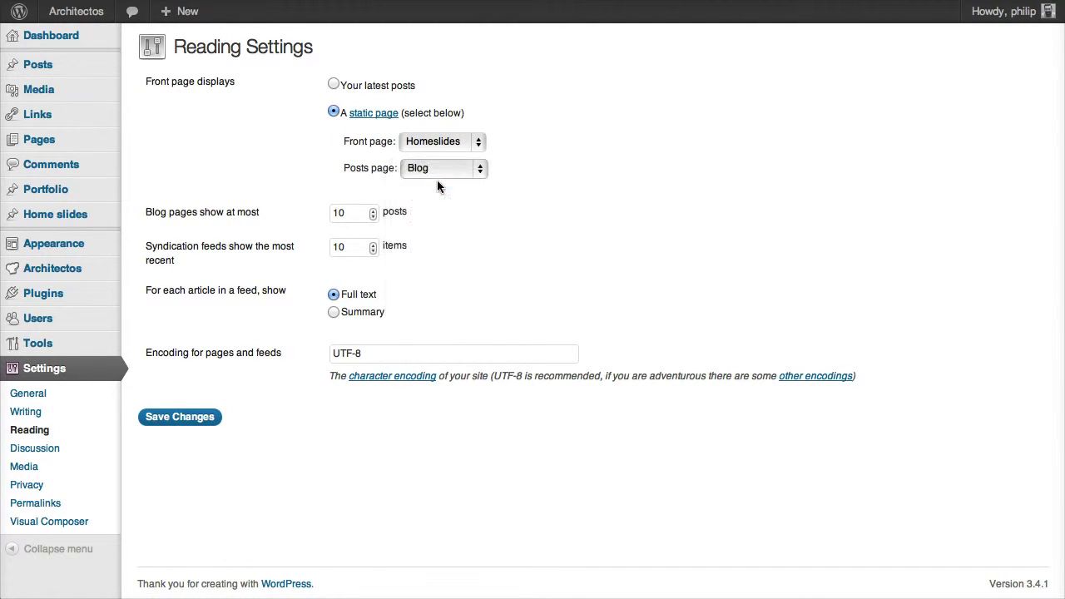
{"action": "left_click", "coordinate": [168, 418]}
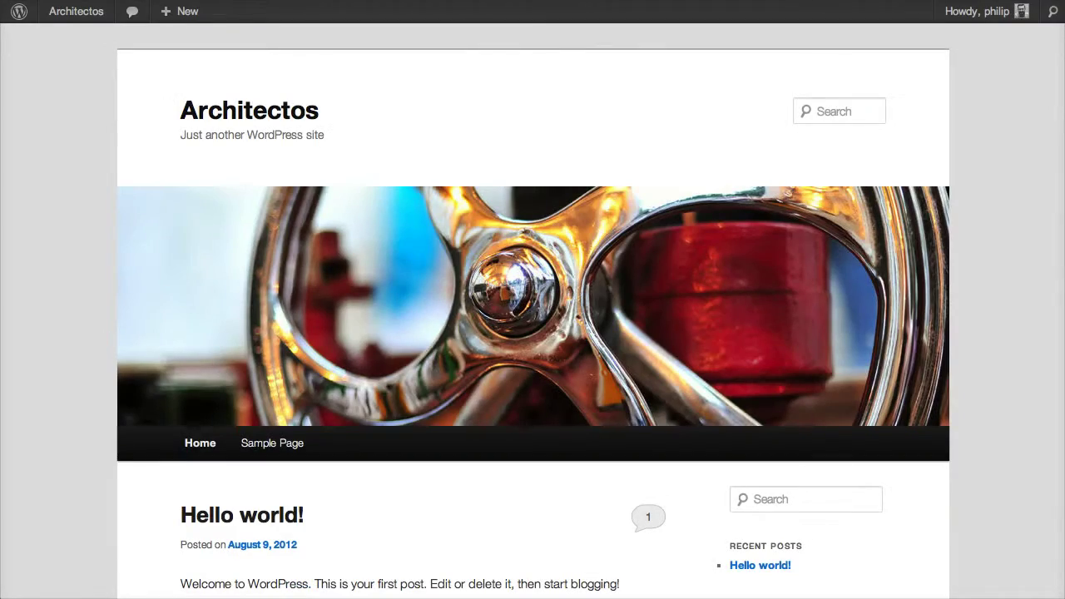
{"action": "key", "text": "super+r"}
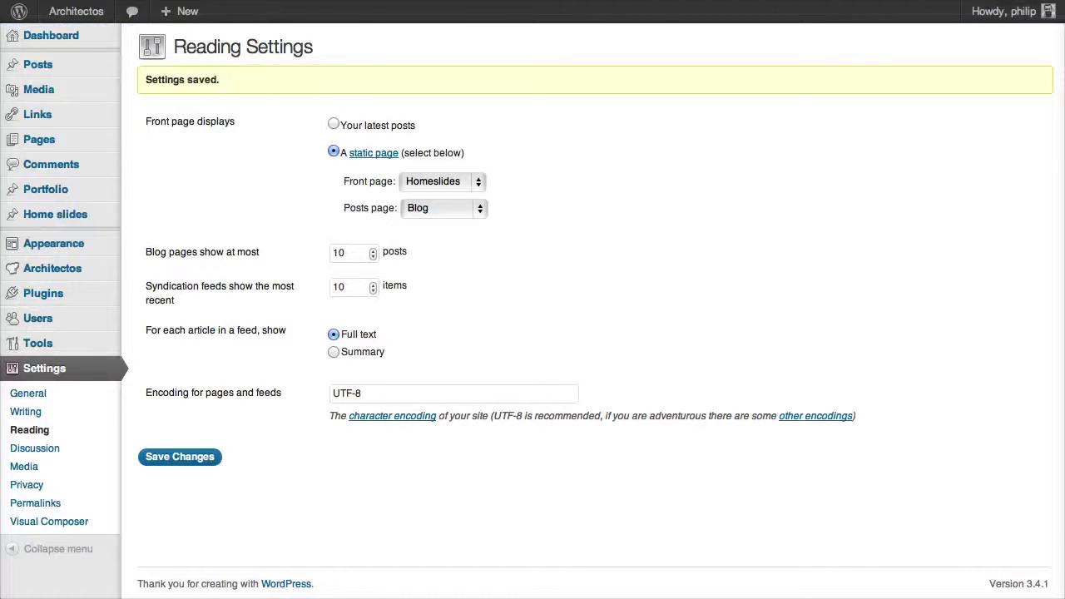
- In the menu settings, assign the imported Menu as the theme's primary menu, save the location, and open the site's home page
{"action": "mouse_move", "coordinate": [83, 242]}
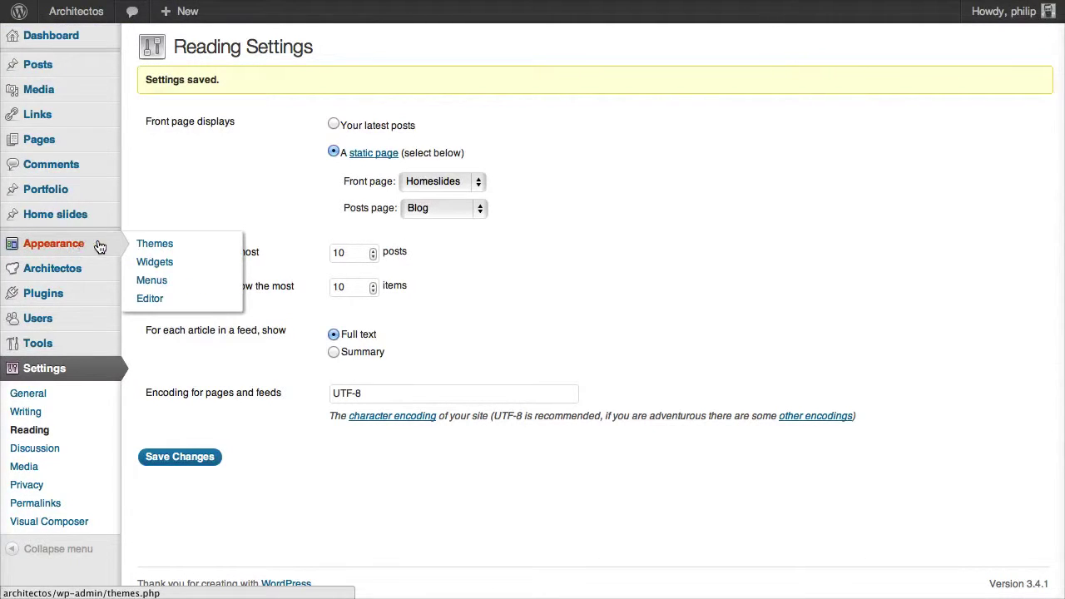
{"action": "left_click", "coordinate": [221, 287]}
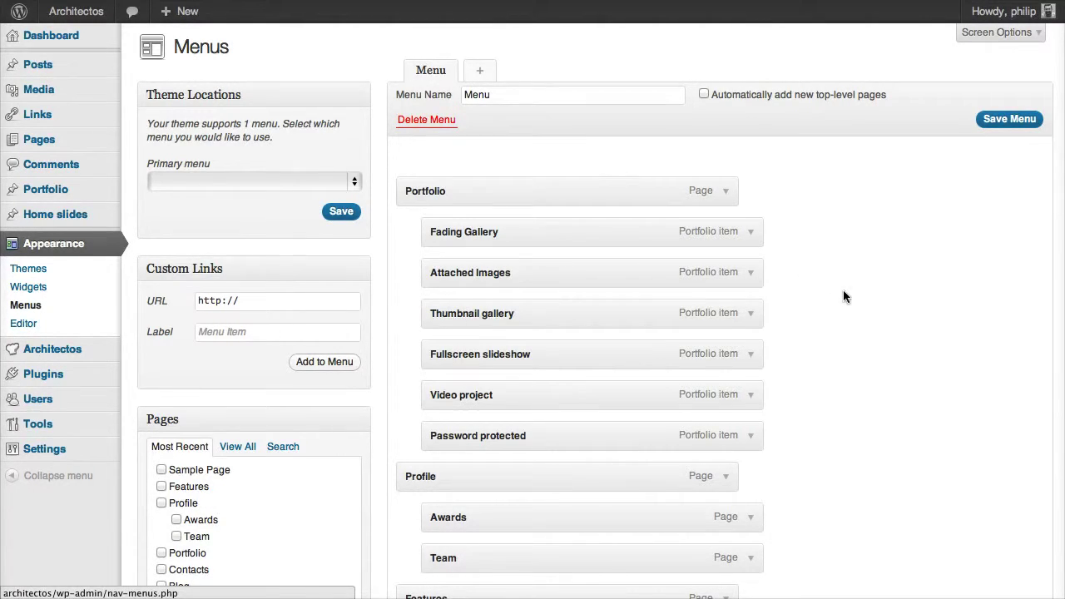
{"action": "scroll", "coordinate": [843, 297], "scroll_direction": "down", "scroll_amount": 5}
{"action": "scroll", "coordinate": [843, 297], "scroll_direction": "up", "scroll_amount": 5}
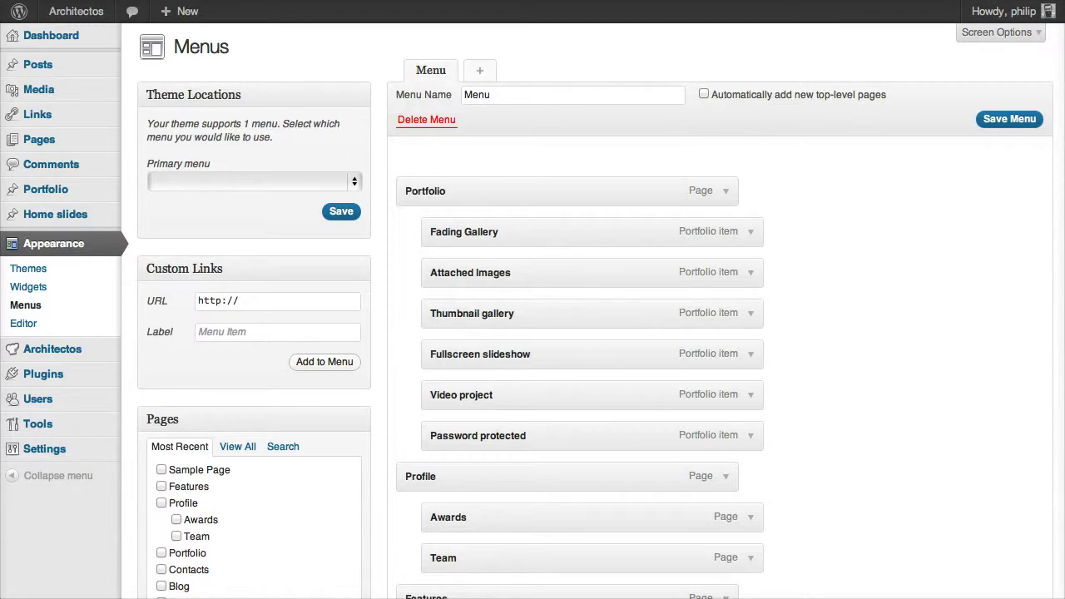
{"action": "left_click", "coordinate": [236, 181]}
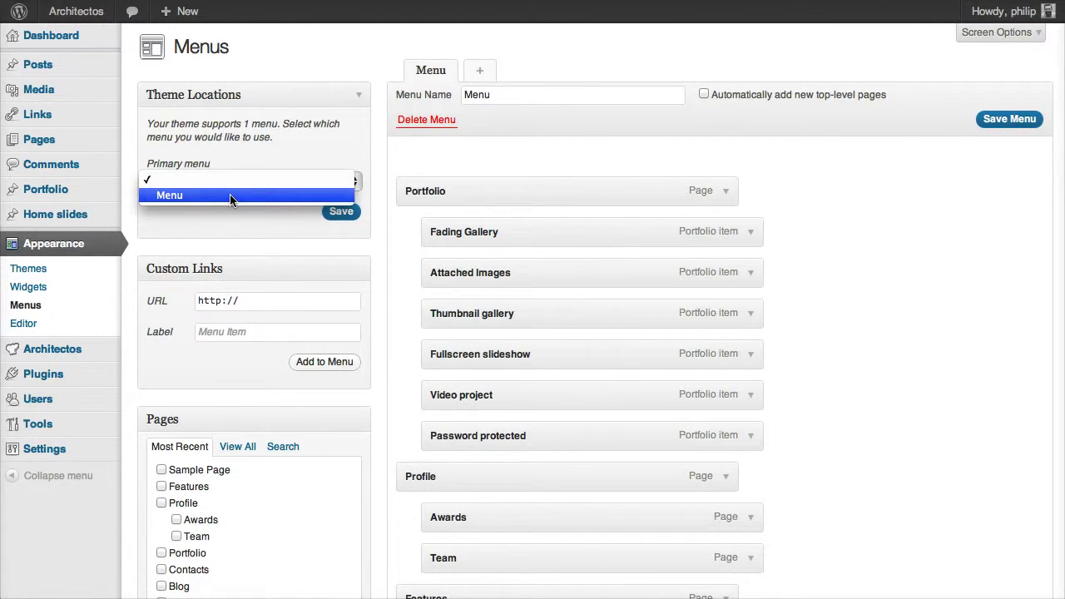
{"action": "left_click", "coordinate": [209, 186]}
{"action": "left_click", "coordinate": [183, 183]}
{"action": "left_click", "coordinate": [184, 195]}
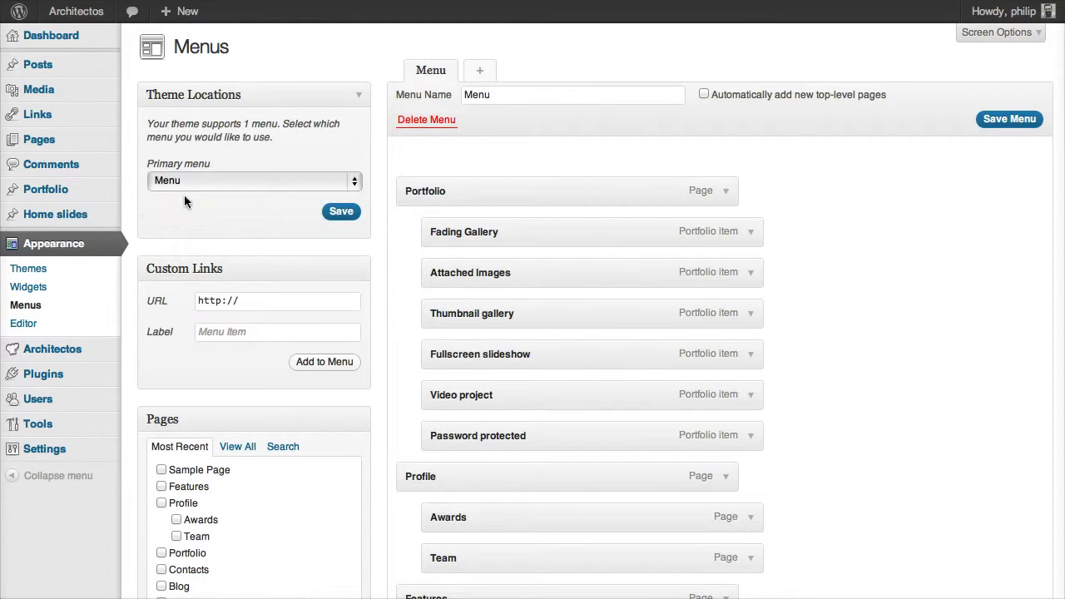
{"action": "left_click", "coordinate": [340, 213]}
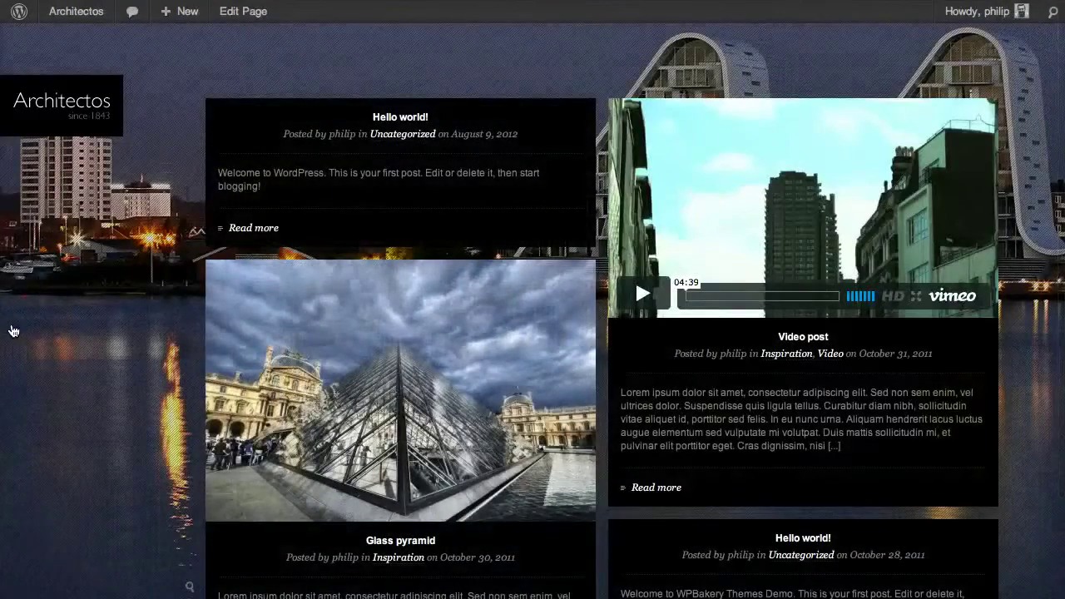
{"action": "left_click", "coordinate": [52, 116]}
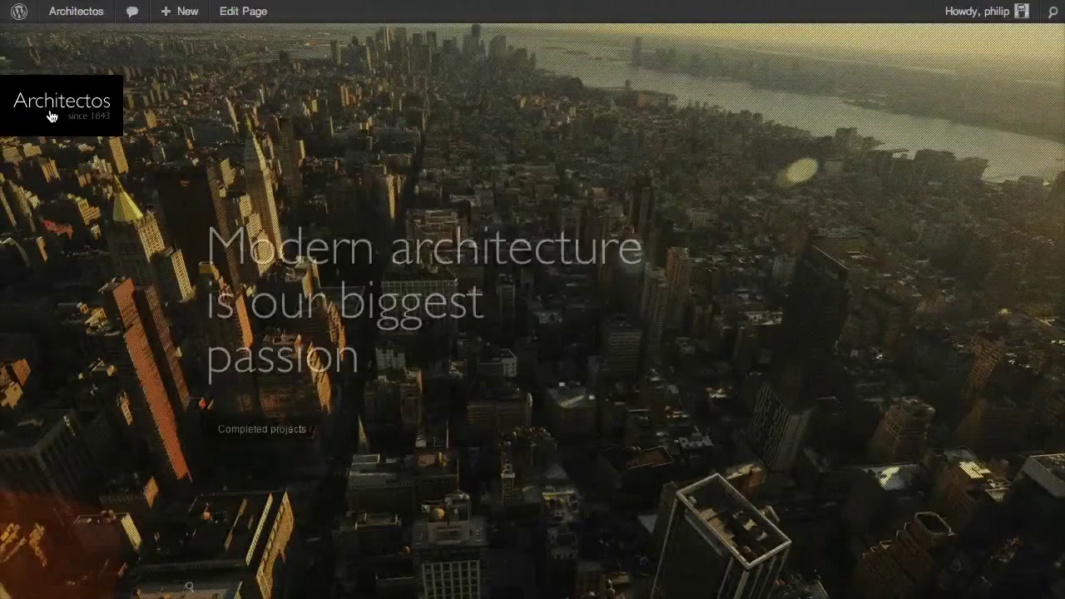